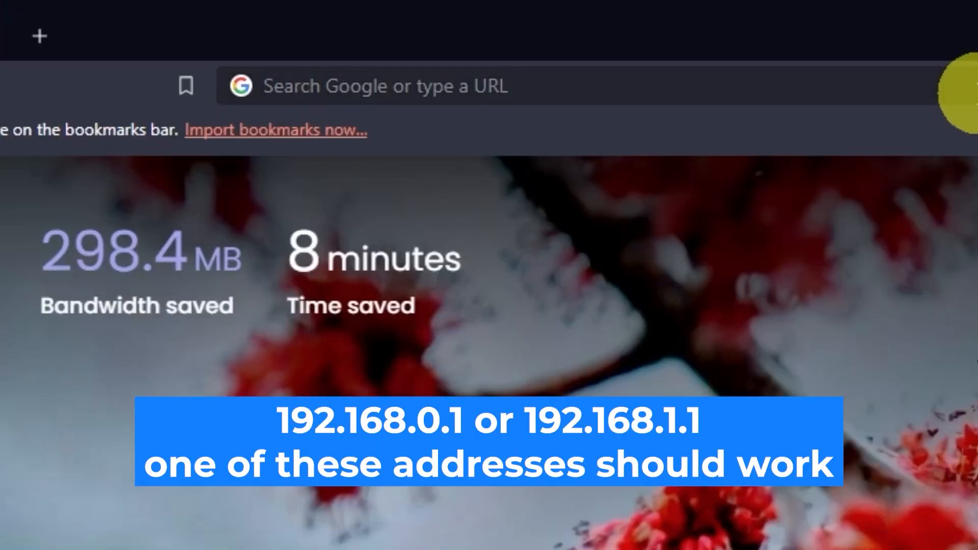
# Load the router's web interface at 192.168.0.1 in Brave
pyautogui.click(477, 32)
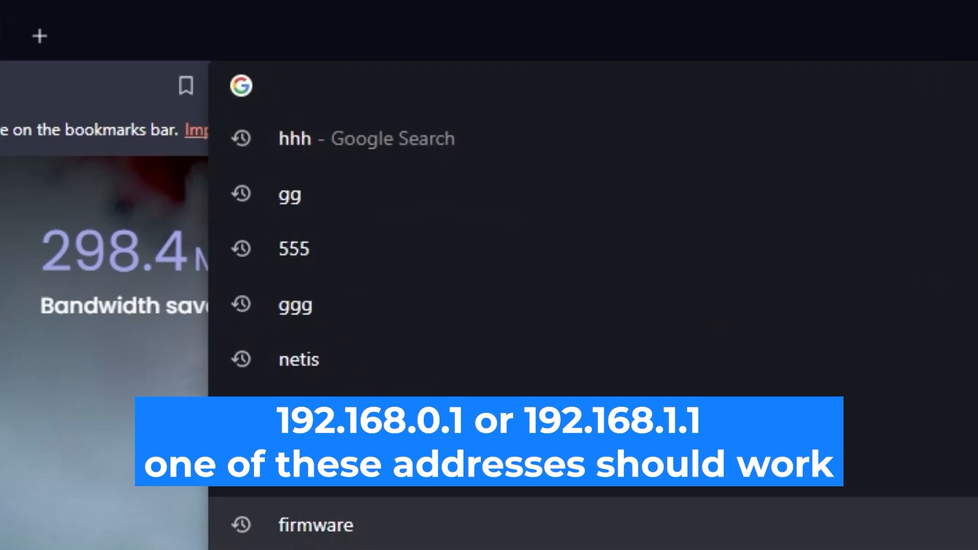
pyautogui.write('192.1')
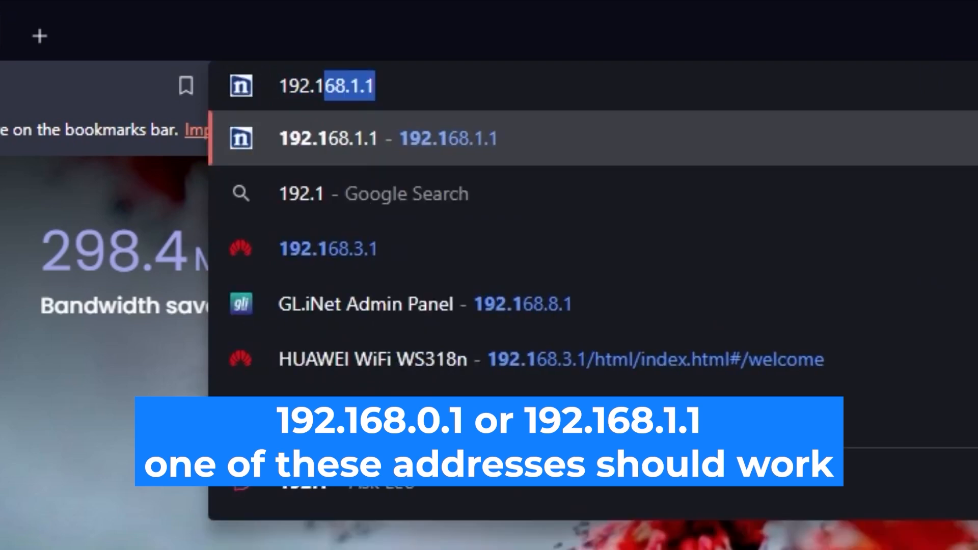
pyautogui.write('68.0.1')
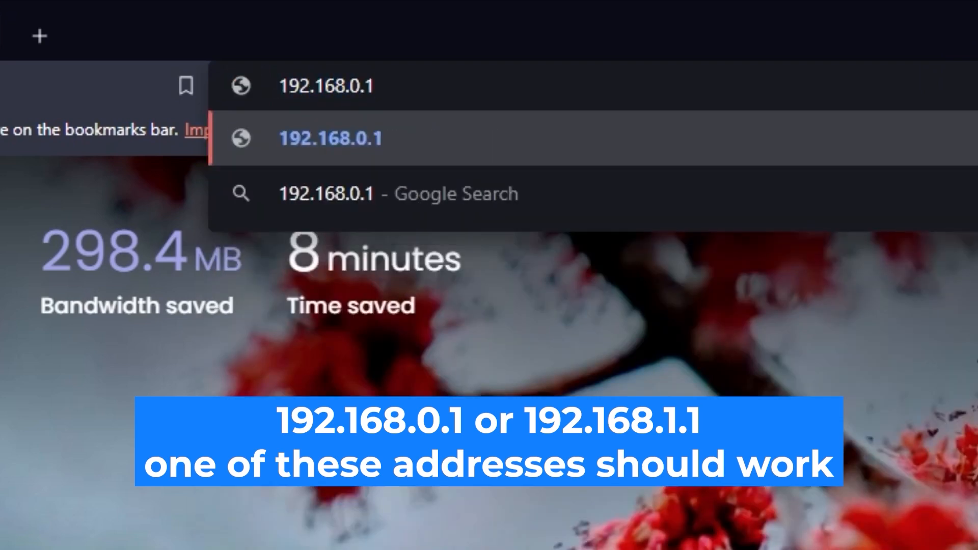
pyautogui.press('Return')
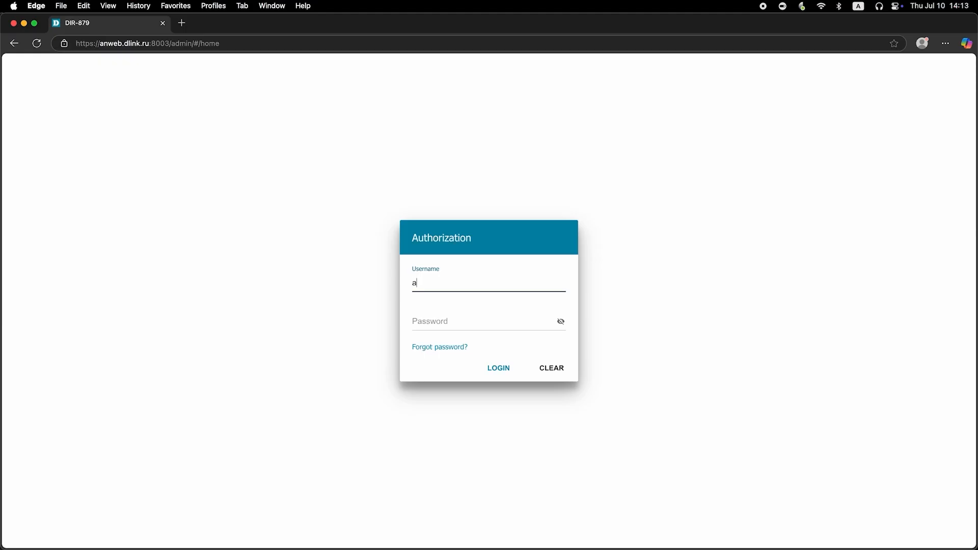
# Fill the login form with username admin and the default password
pyautogui.write('dmin')
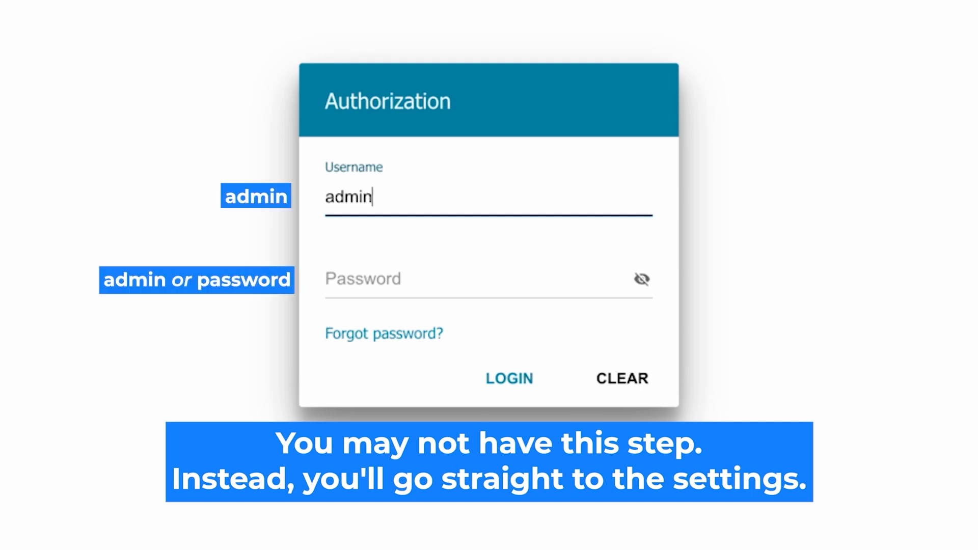
pyautogui.click(375, 279)
pyautogui.write('admsword')
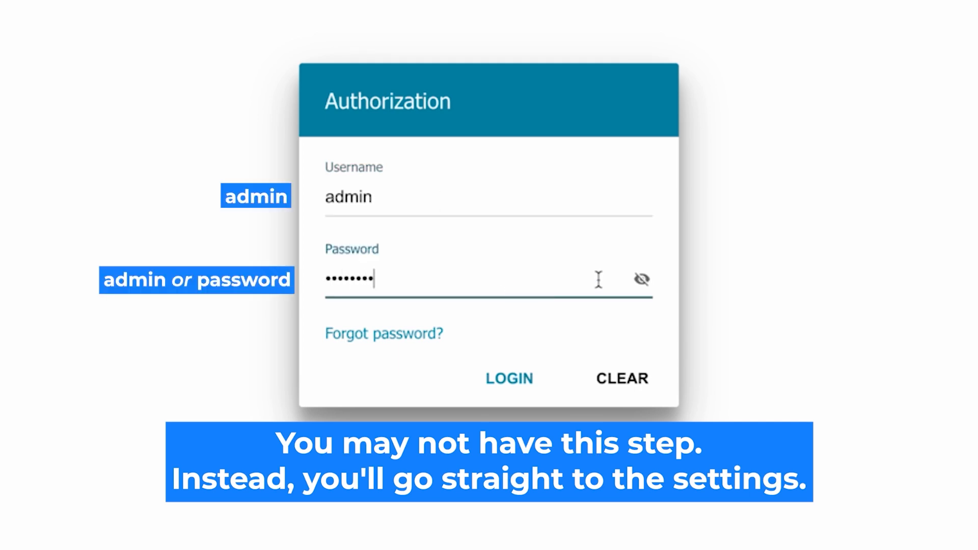
# Reveal and verify the default password, retyping it as needed, and log in as admin
pyautogui.click(642, 279)
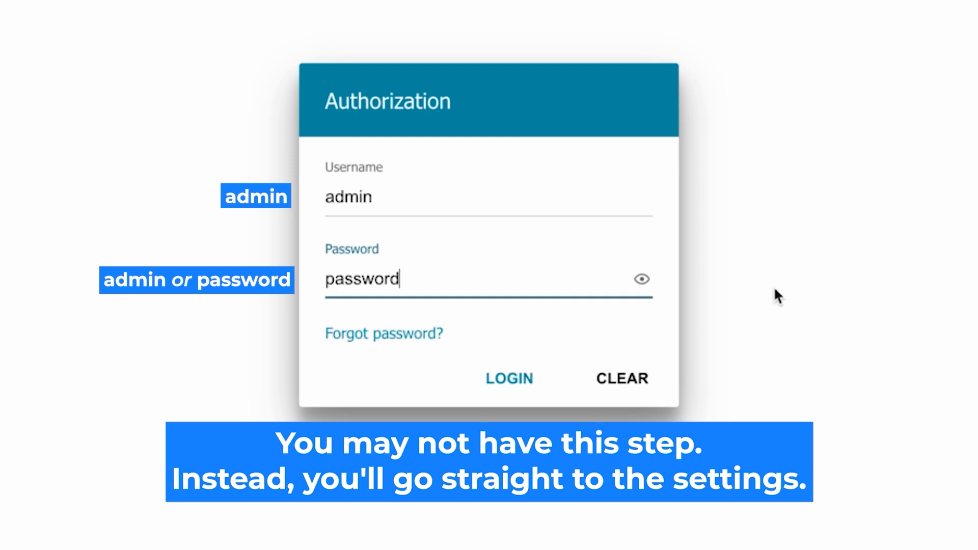
pyautogui.click(507, 378)
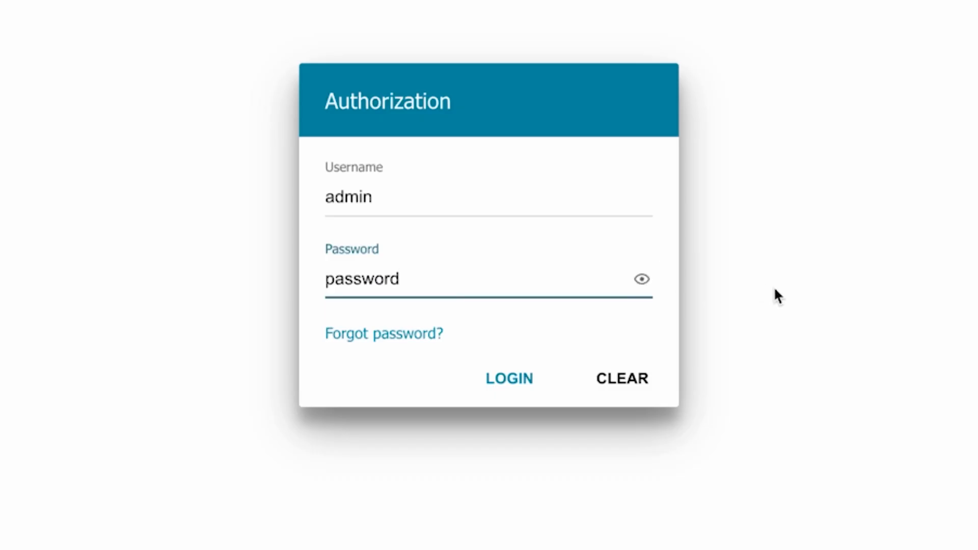
pyautogui.click(491, 378)
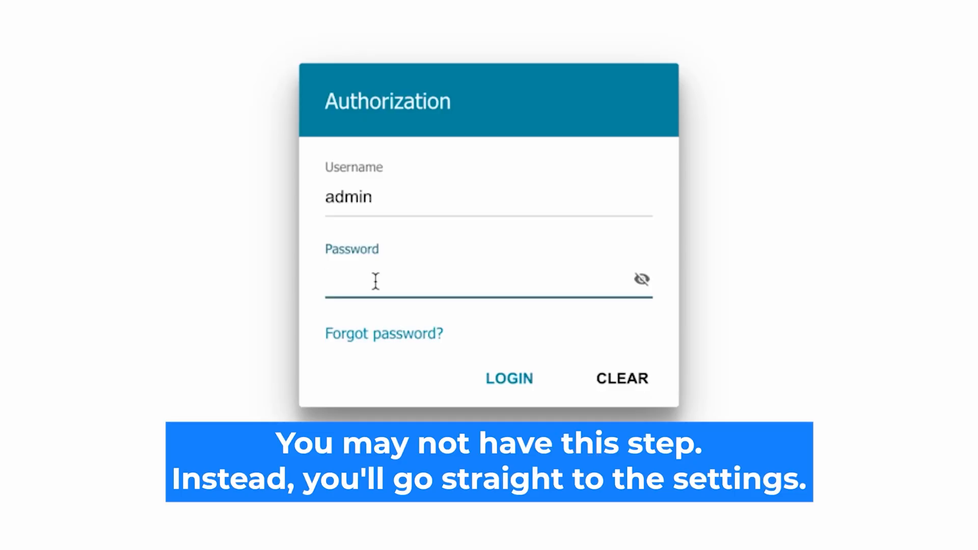
pyautogui.write('*********')
pyautogui.click(640, 280)
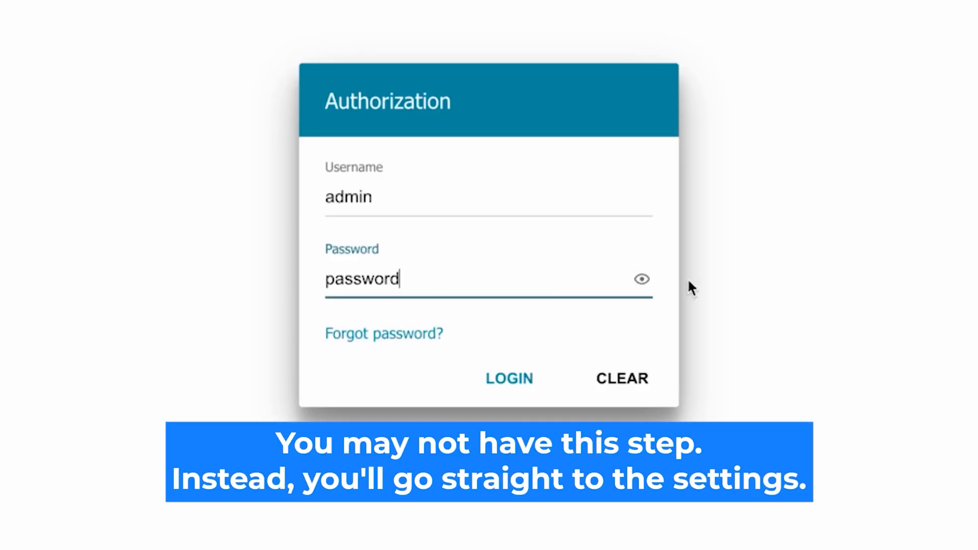
pyautogui.click(493, 376)
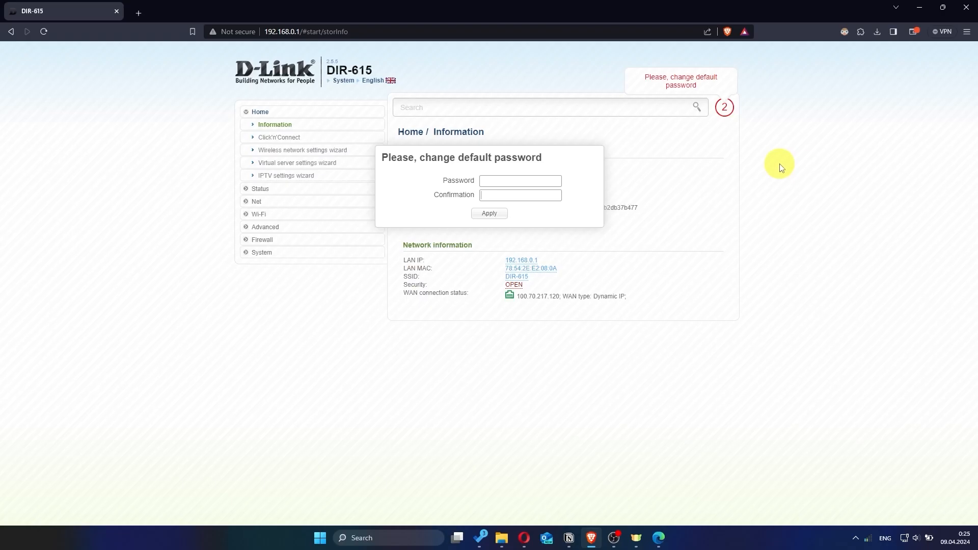
# Enter and confirm a new admin password in the change-password dialog and apply it
pyautogui.click(532, 181)
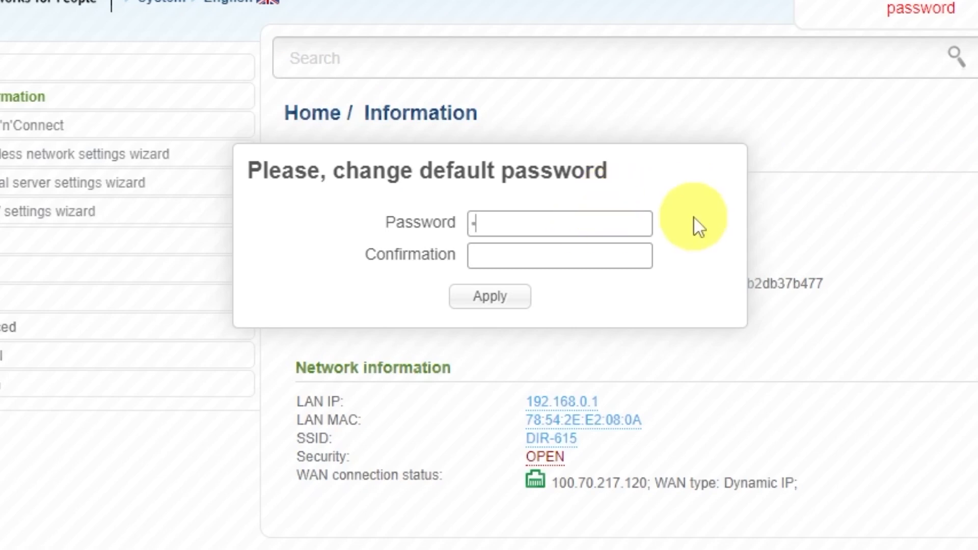
pyautogui.write('password1')
pyautogui.click(610, 250)
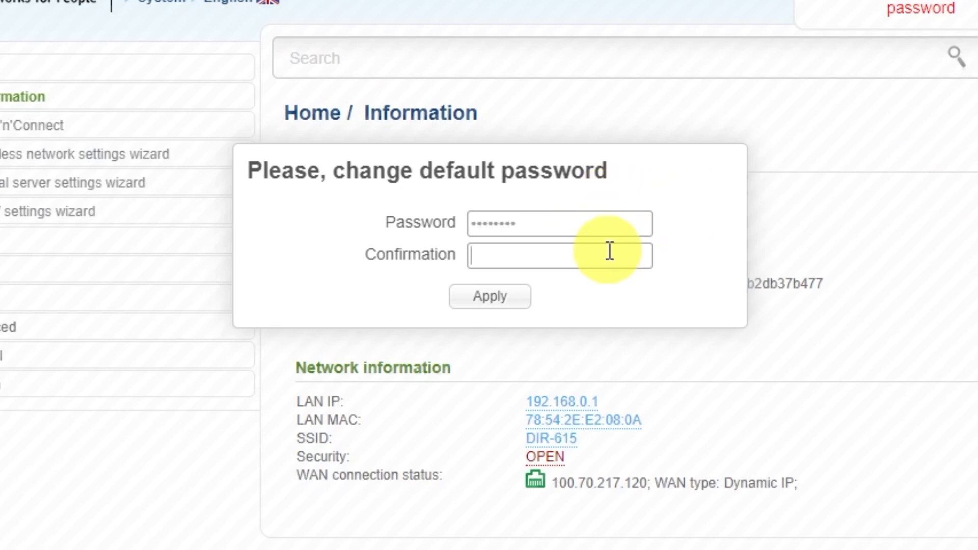
pyautogui.write('password1')
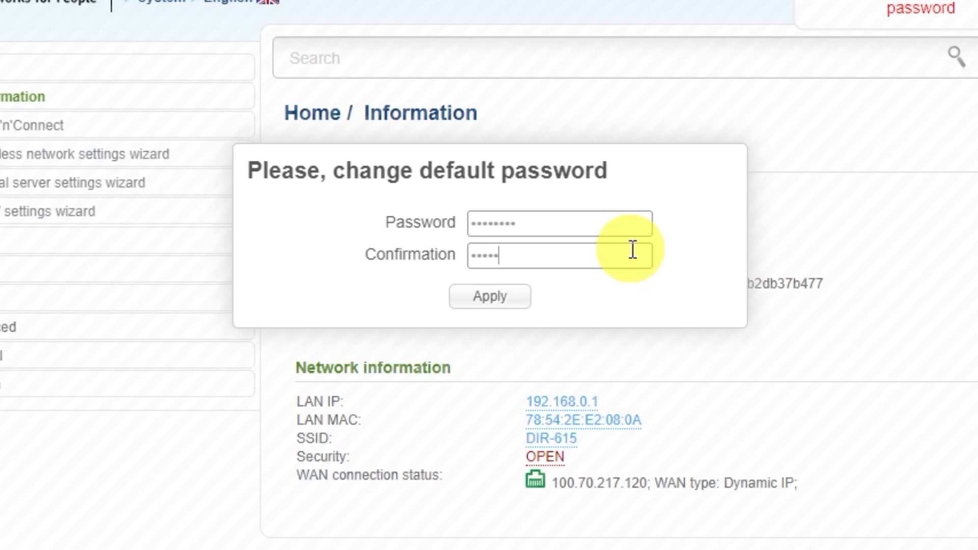
pyautogui.click(517, 298)
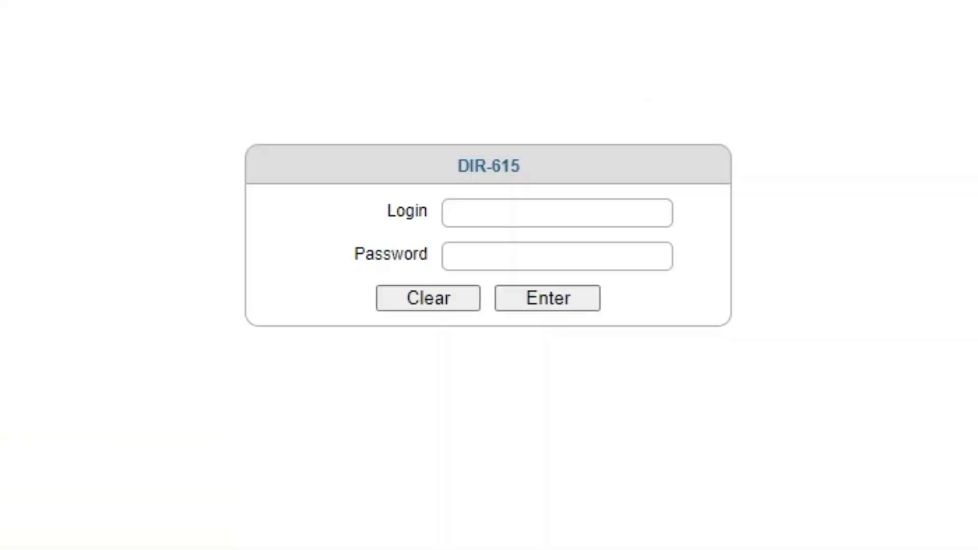
# Log in as admin with the new password and decline Brave's offer to save it
pyautogui.click(522, 212)
pyautogui.write('admin')
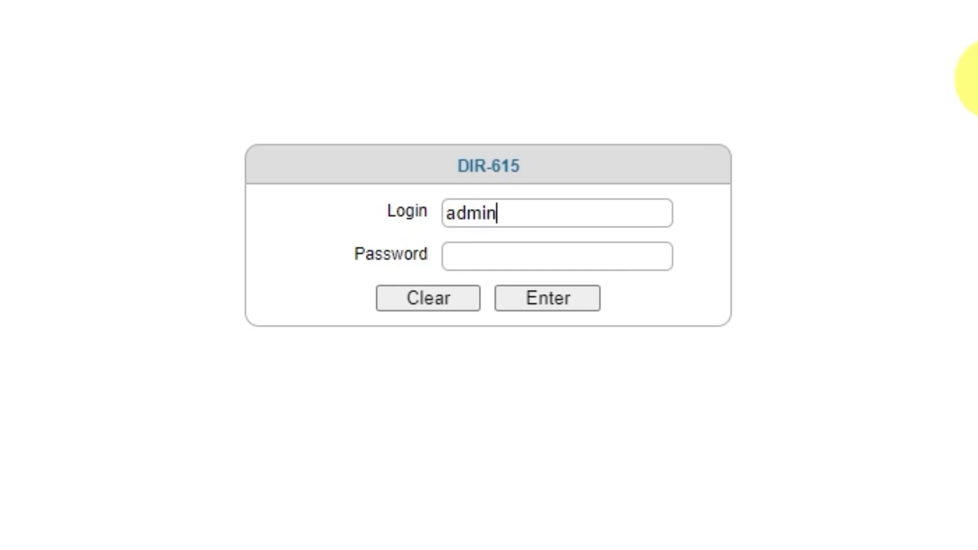
pyautogui.click(597, 259)
pyautogui.write('********')
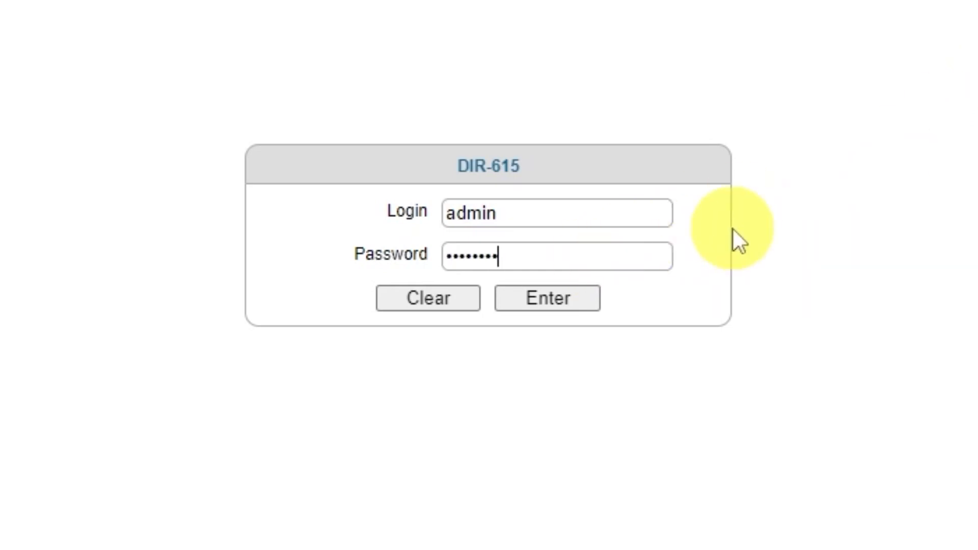
pyautogui.click(541, 301)
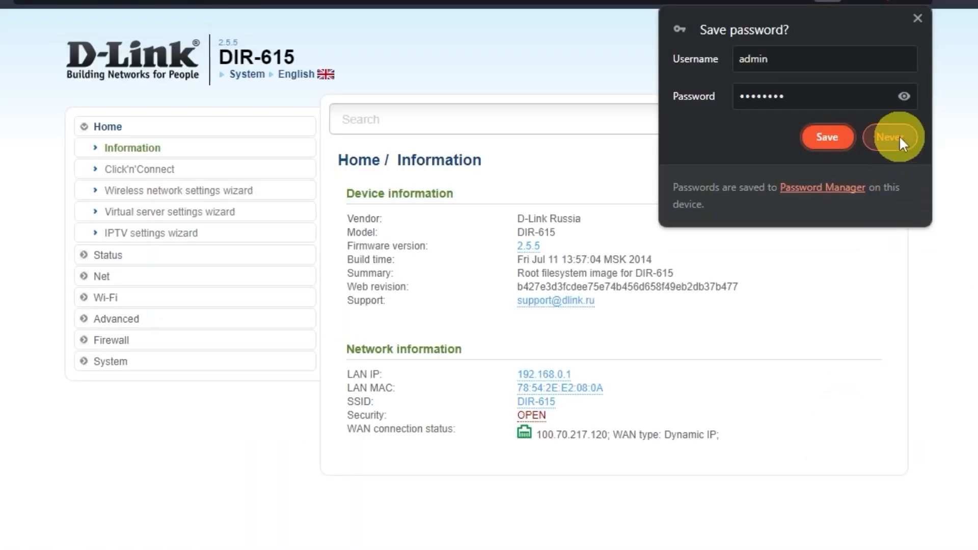
pyautogui.click(900, 135)
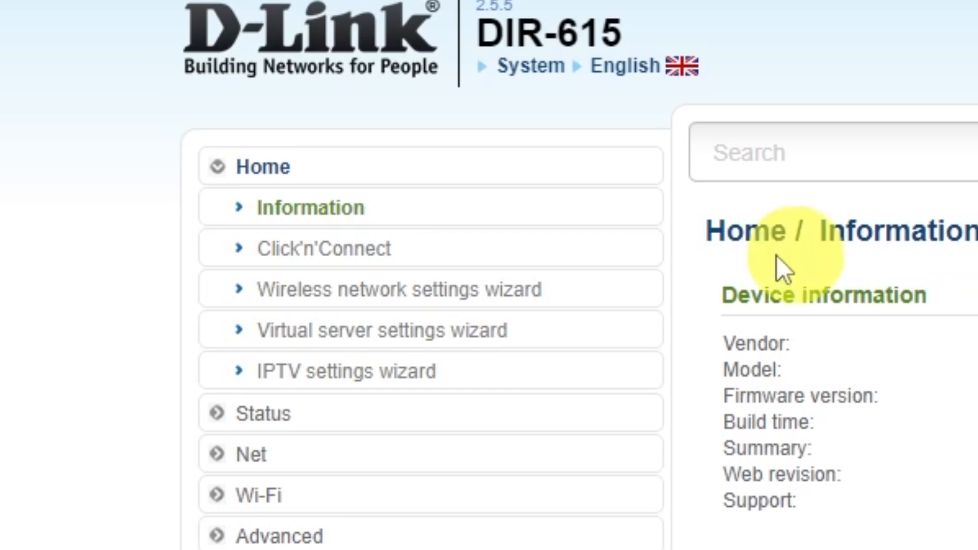
# Launch Click'n'Connect and choose Dynamic IP as the internet connection type
pyautogui.click(371, 249)
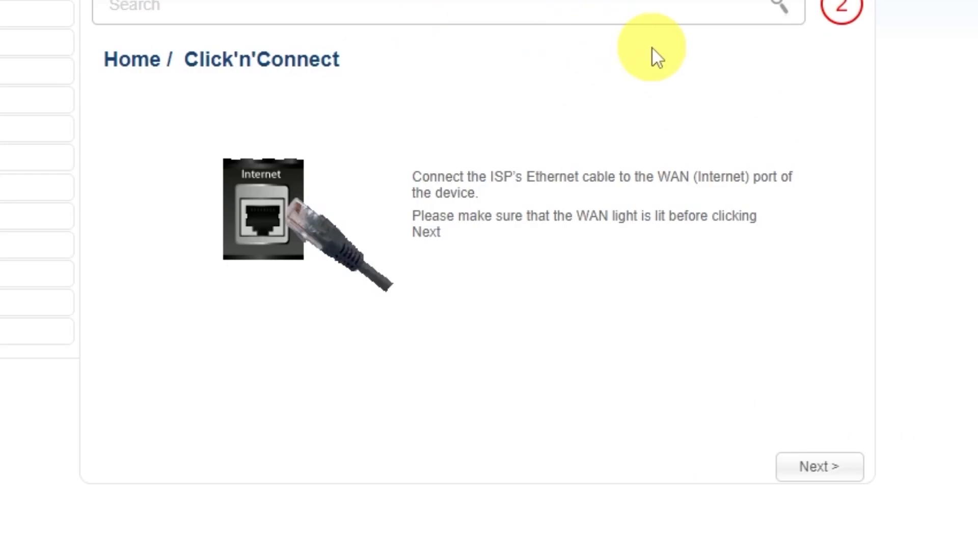
pyautogui.click(818, 468)
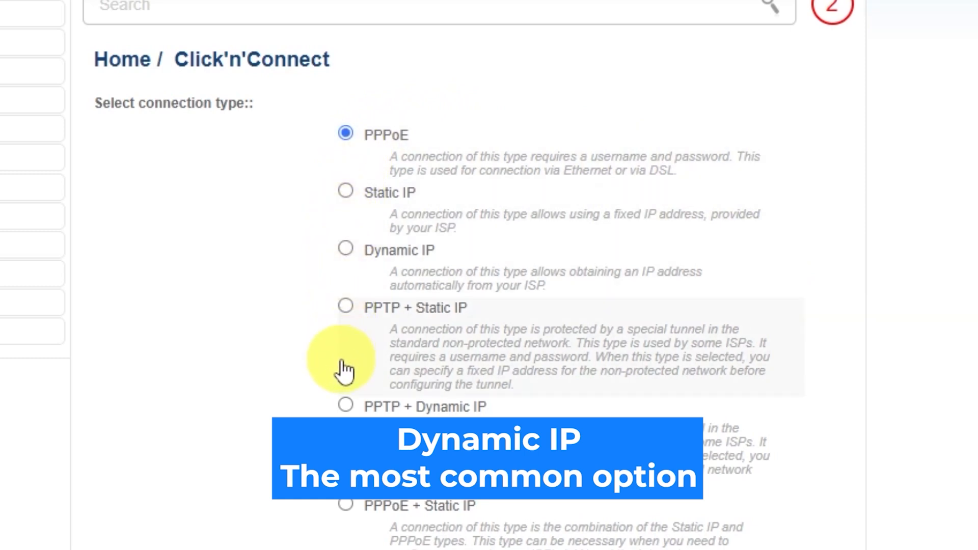
pyautogui.scroll(-2, 343, 371)
pyautogui.scroll(-2, 347, 385)
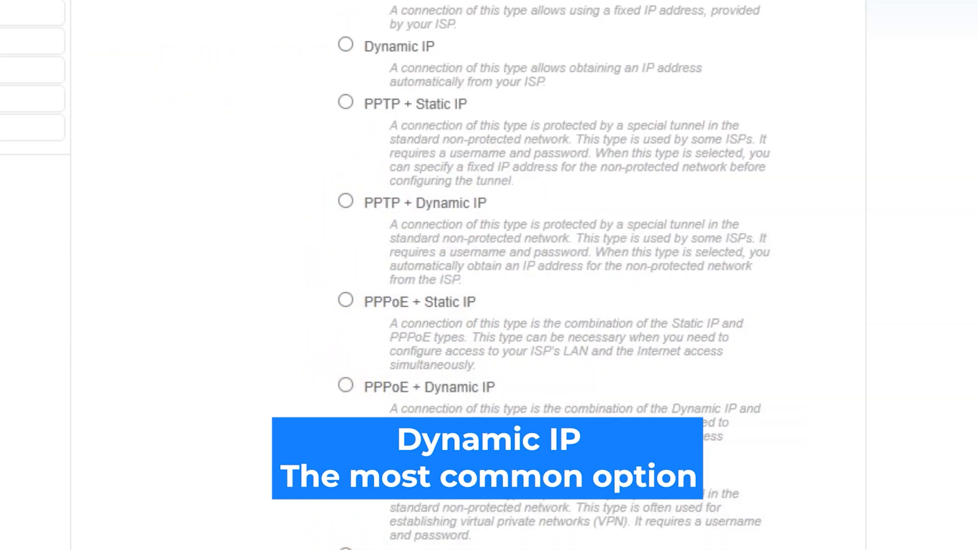
pyautogui.scroll(5, 489, 275)
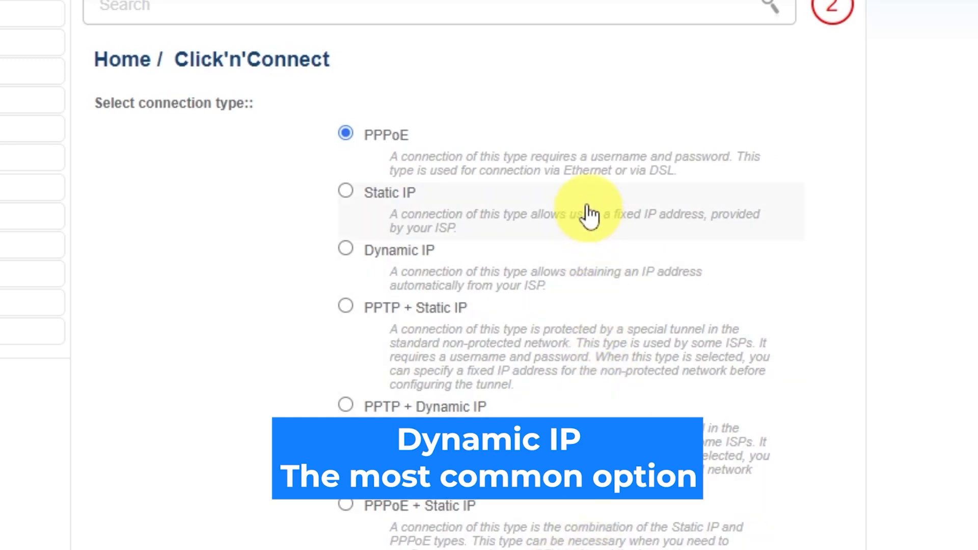
pyautogui.click(346, 249)
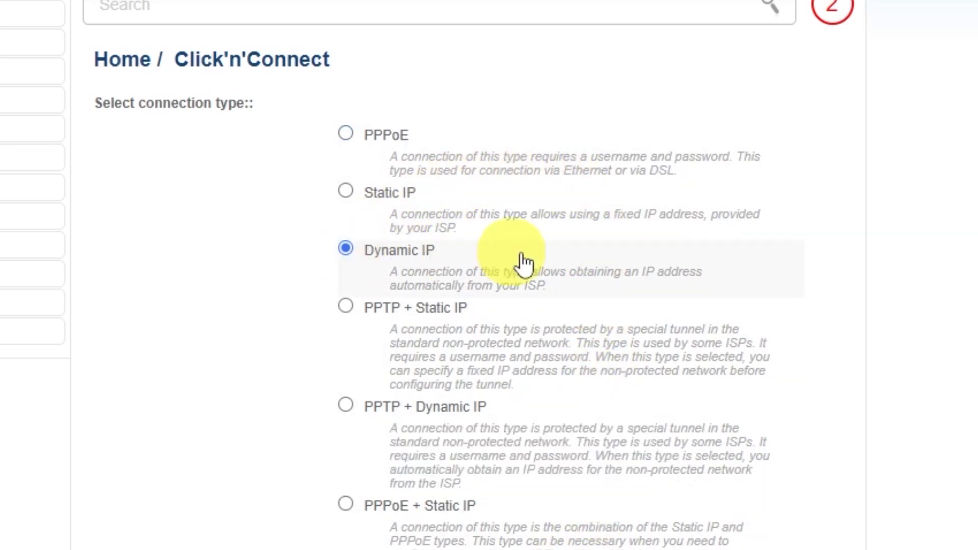
pyautogui.scroll(-7, 917, 332)
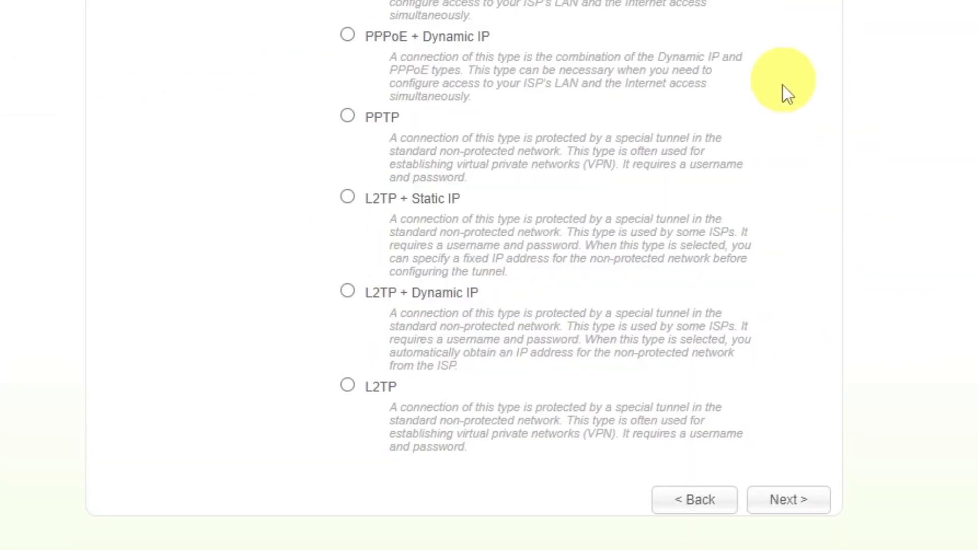
pyautogui.click(783, 503)
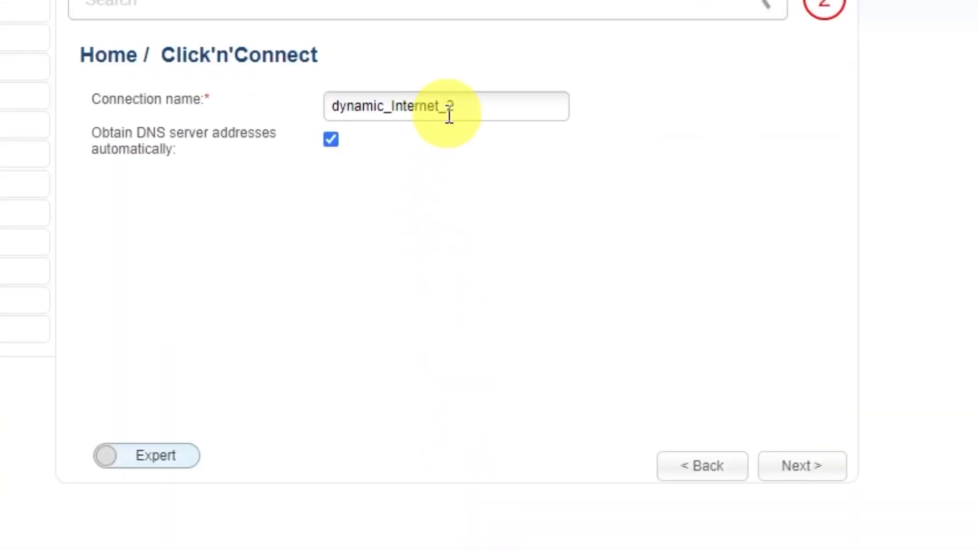
# Replace connection name dynamic_Internet_2 with 'd-link wifi' and continue to the summary
pyautogui.moveTo(477, 107); pyautogui.dragTo(302, 105)
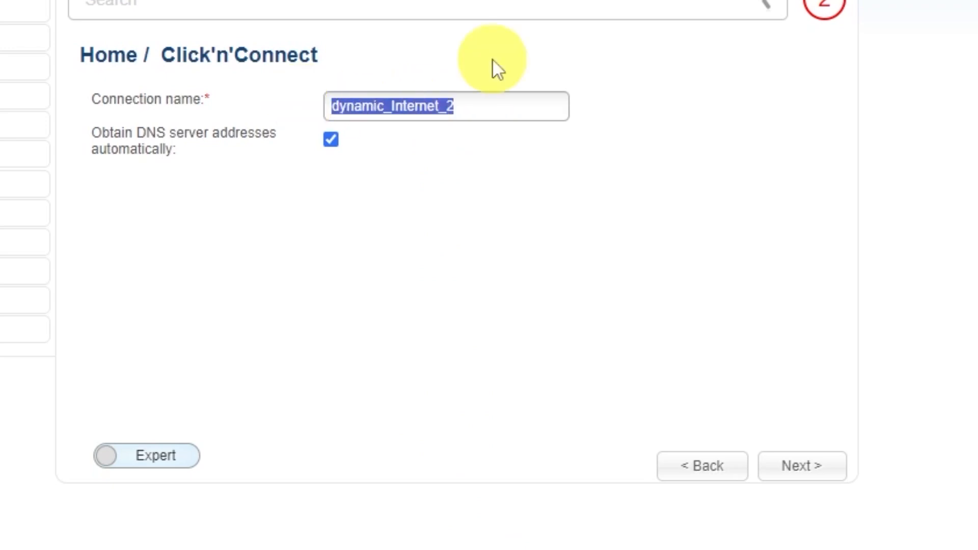
pyautogui.write('d-link wifi')
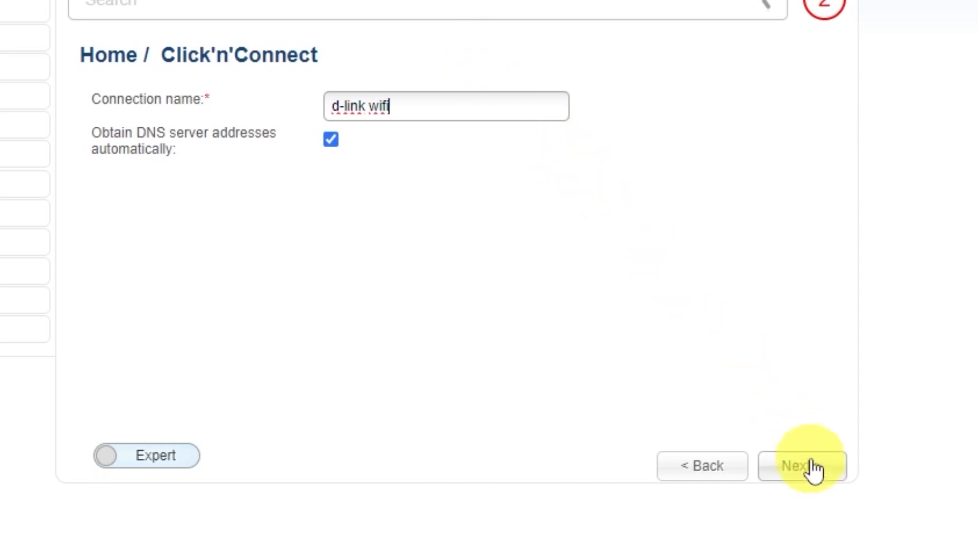
pyautogui.click(814, 469)
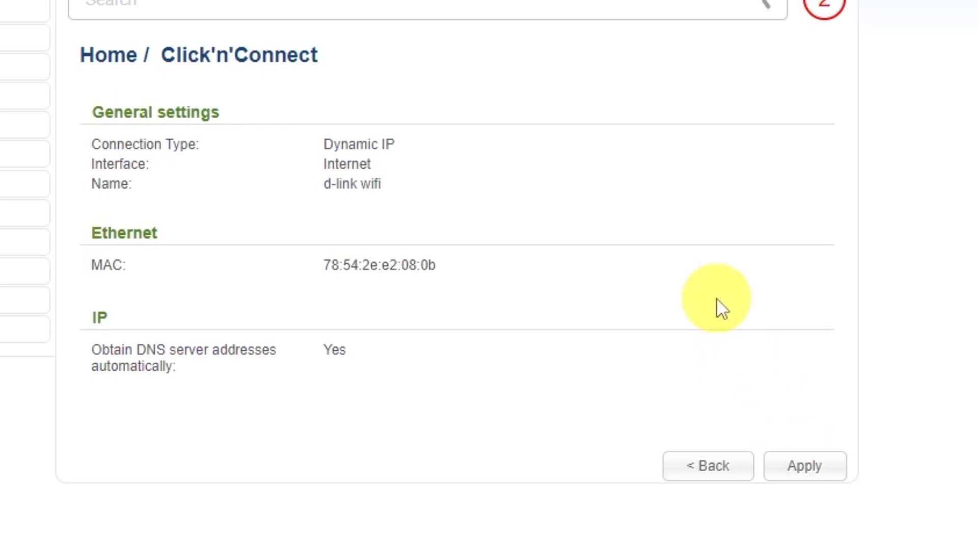
# Apply the 'd-link wifi' Dynamic IP connection and acknowledge the successful ping check
pyautogui.click(811, 466)
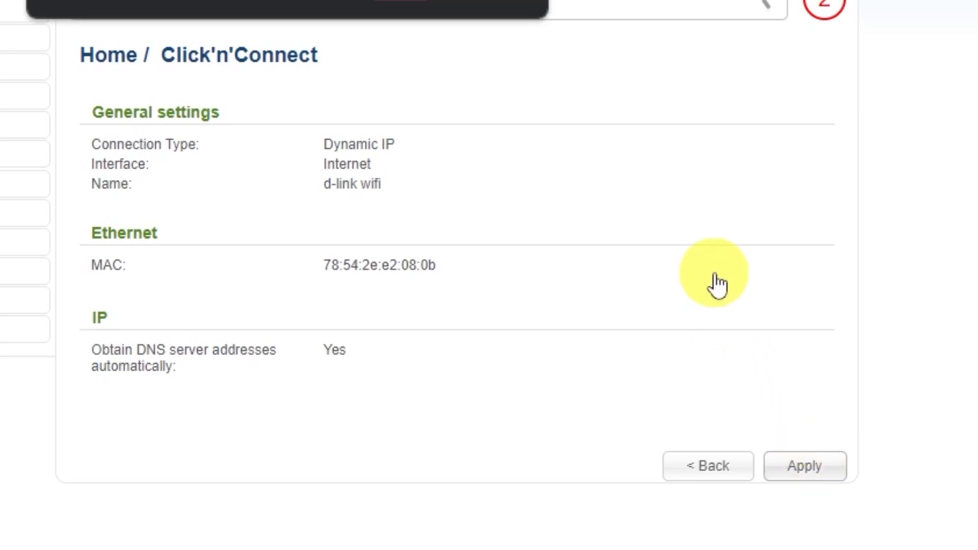
pyautogui.click(451, 113)
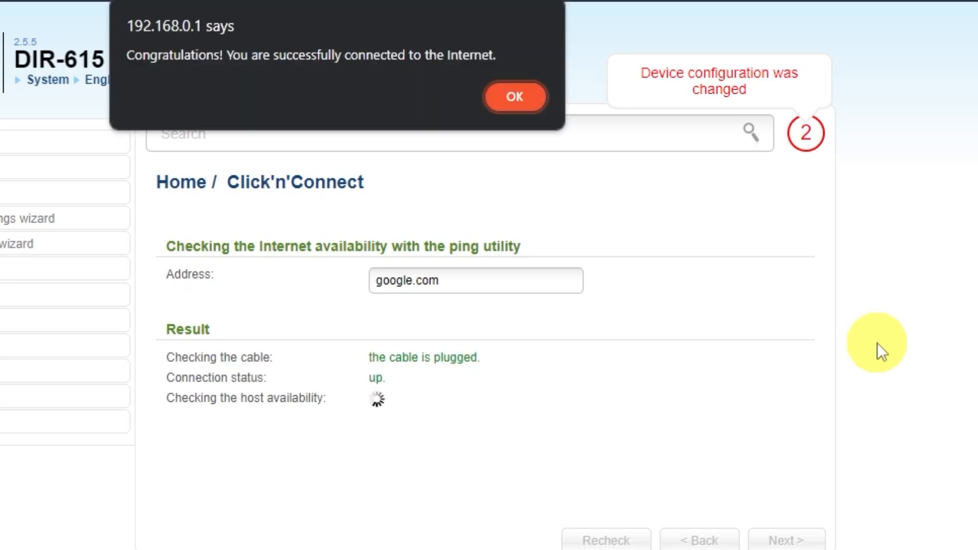
pyautogui.click(513, 98)
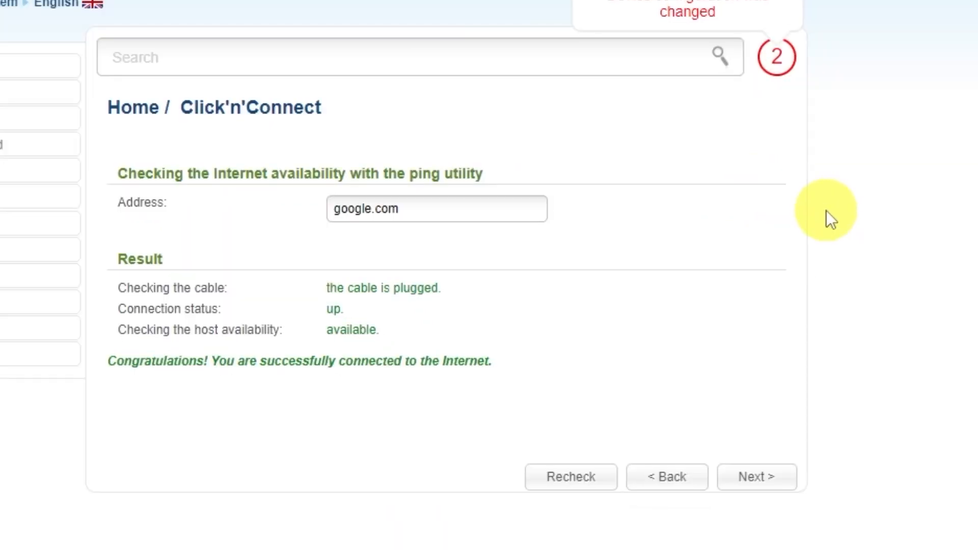
# Keep Access point mode and the SSID DIR-615 for the wireless network
pyautogui.click(791, 483)
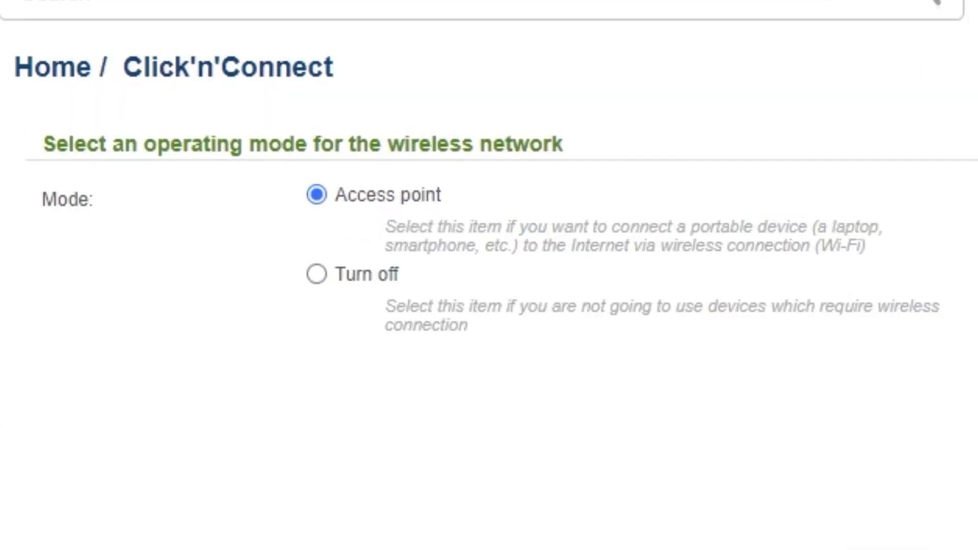
pyautogui.click(769, 478)
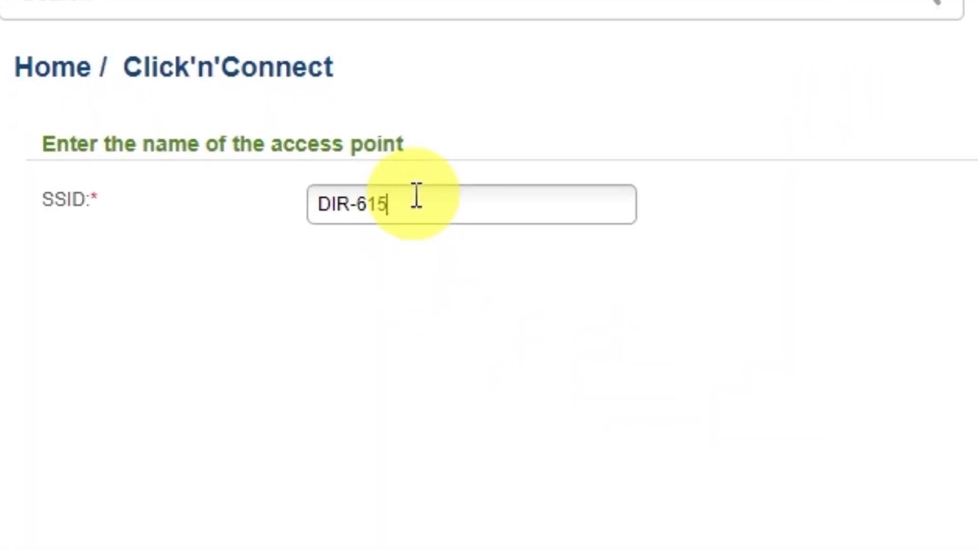
pyautogui.click(417, 195)
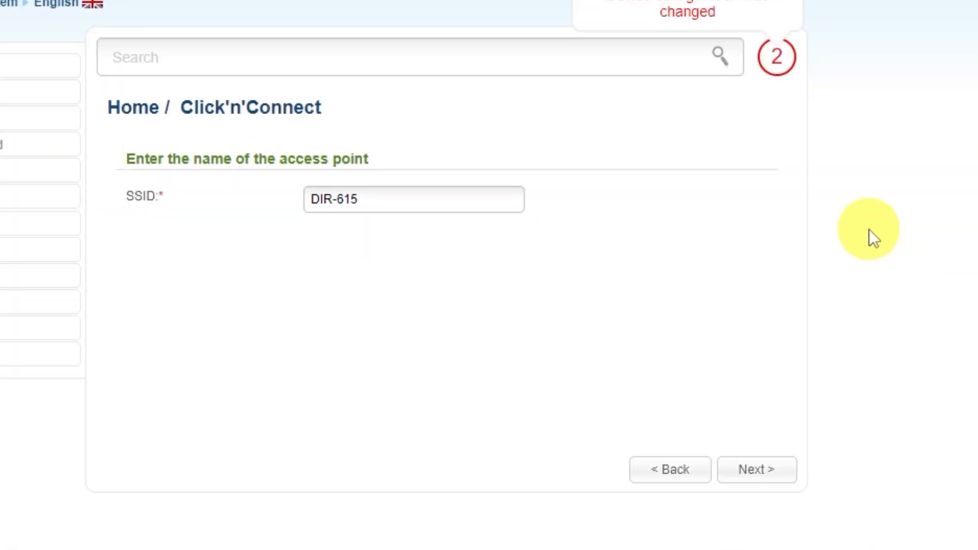
pyautogui.click(754, 474)
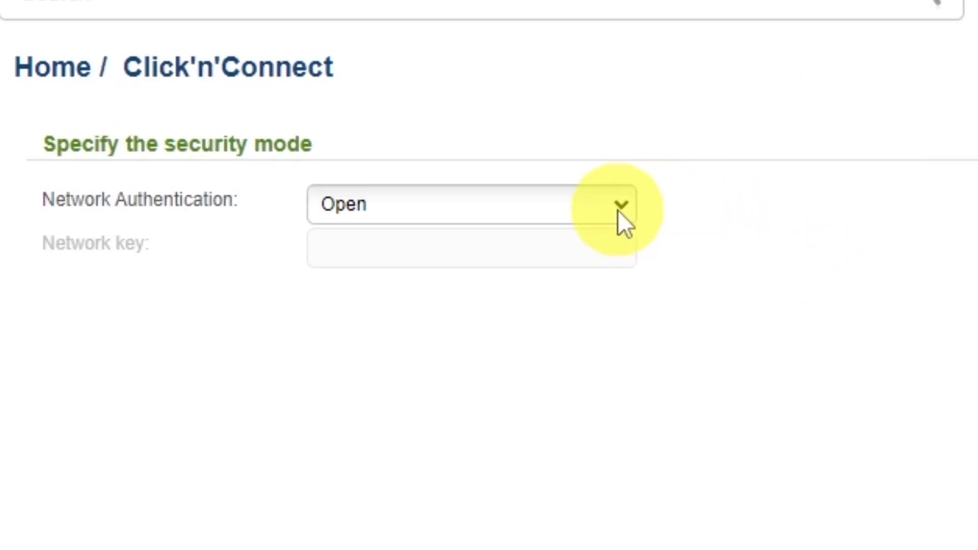
# Set Network Authentication to Protected with a Wi-Fi network key and review the summary
pyautogui.click(618, 210)
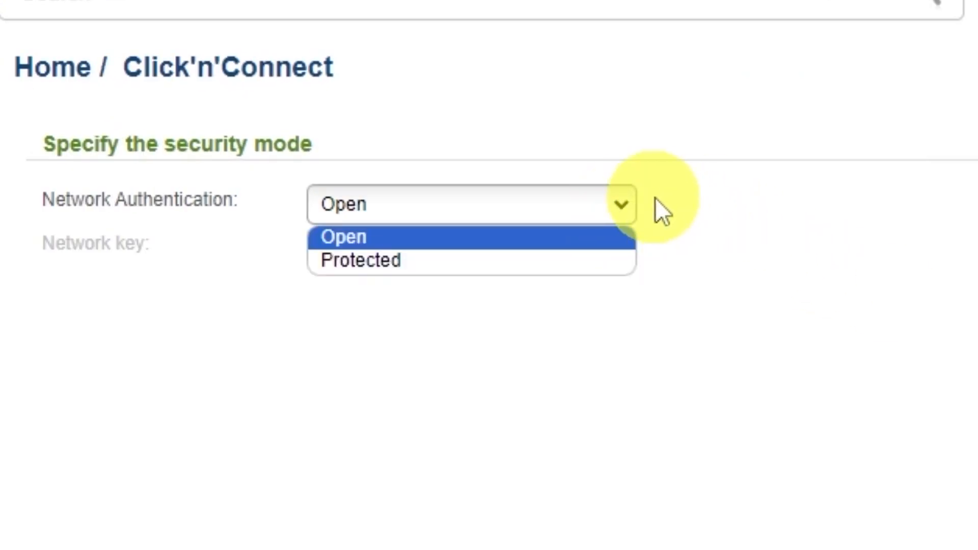
pyautogui.click(352, 264)
pyautogui.click(530, 247)
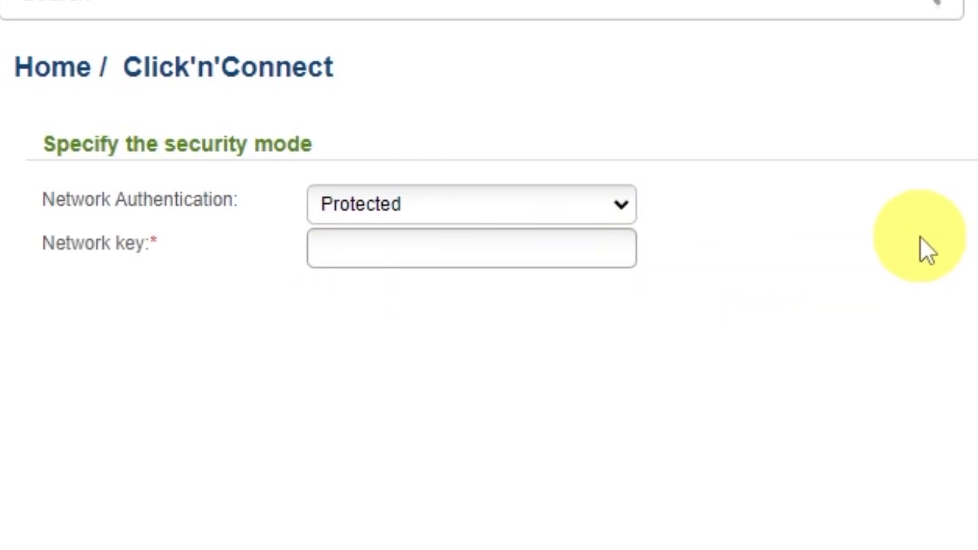
pyautogui.write('123456789')
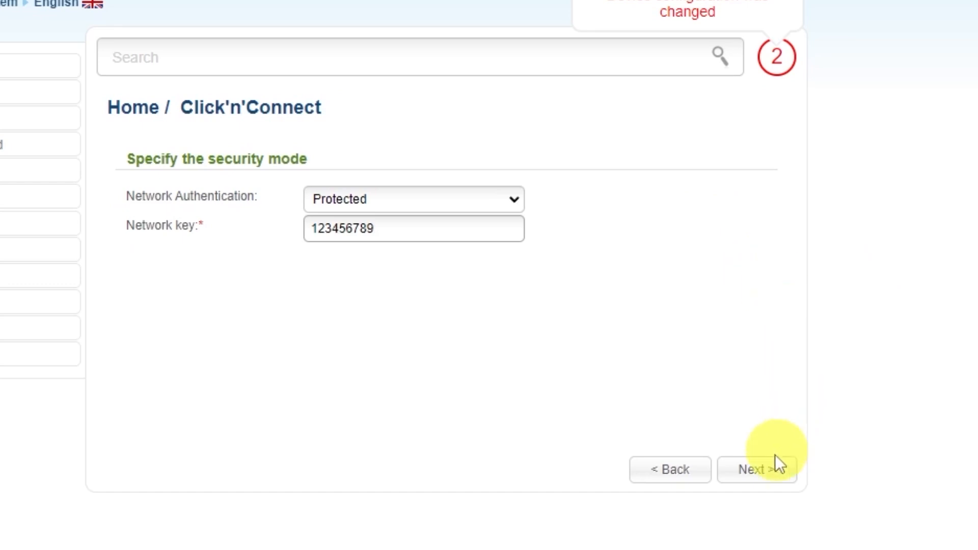
pyautogui.click(769, 468)
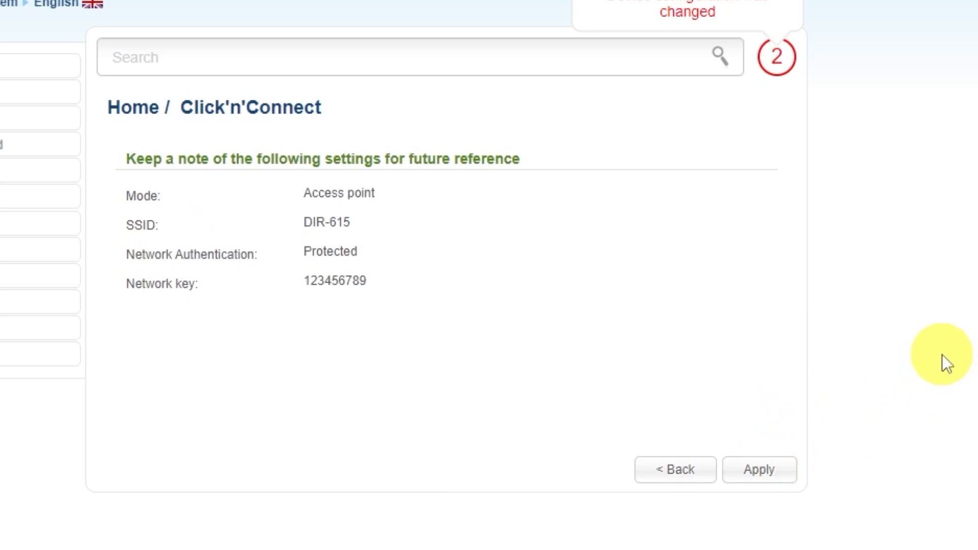
# Apply the Wi-Fi settings, skip IP TV port setup, and complete the Click'n'Connect wizard
pyautogui.click(768, 466)
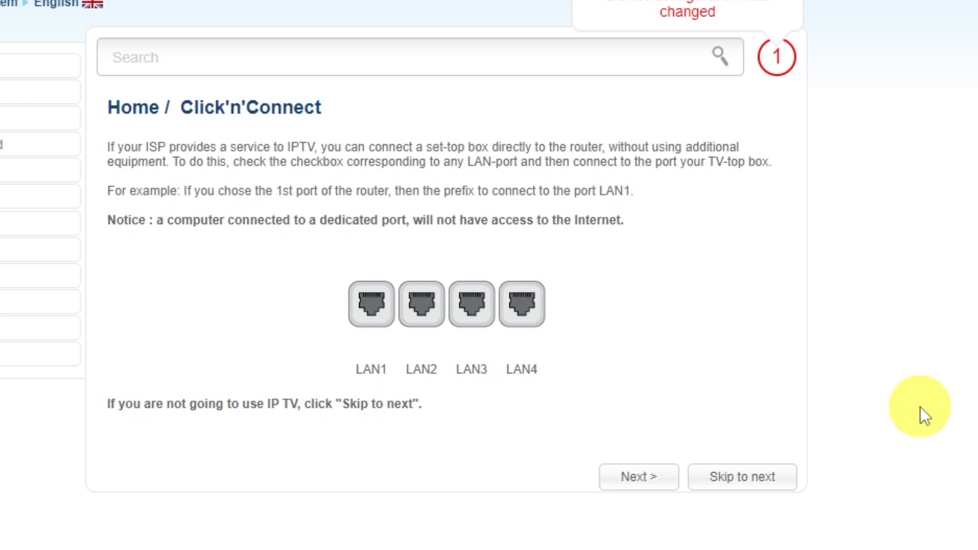
pyautogui.click(749, 477)
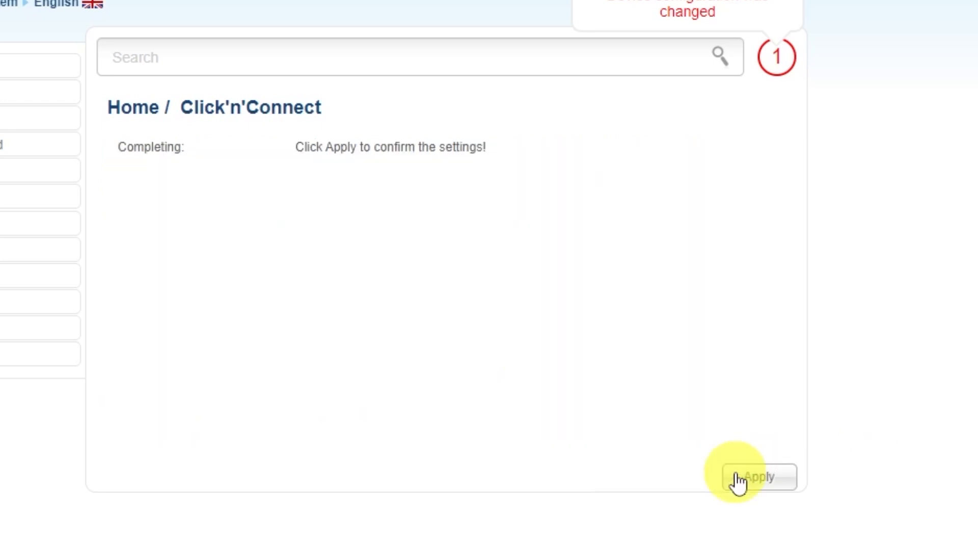
pyautogui.click(760, 475)
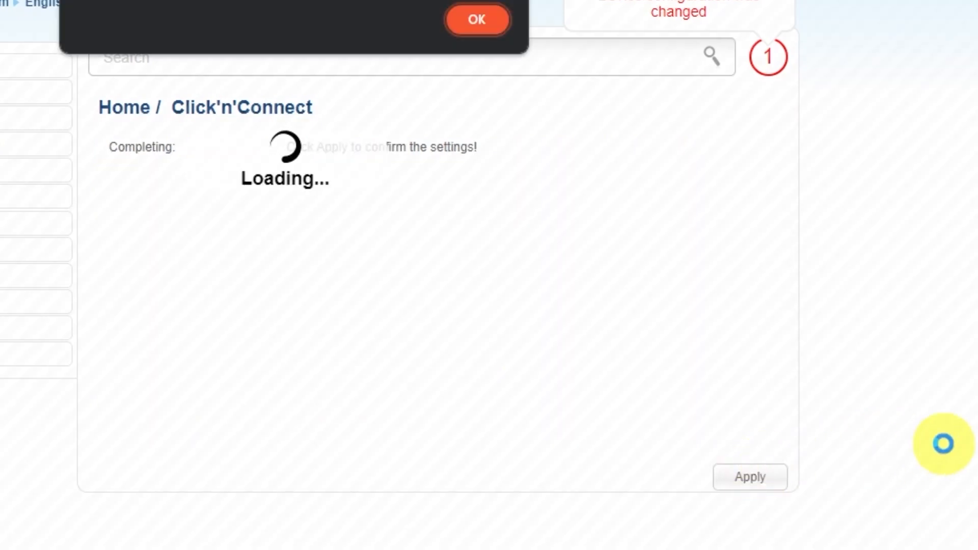
pyautogui.click(515, 97)
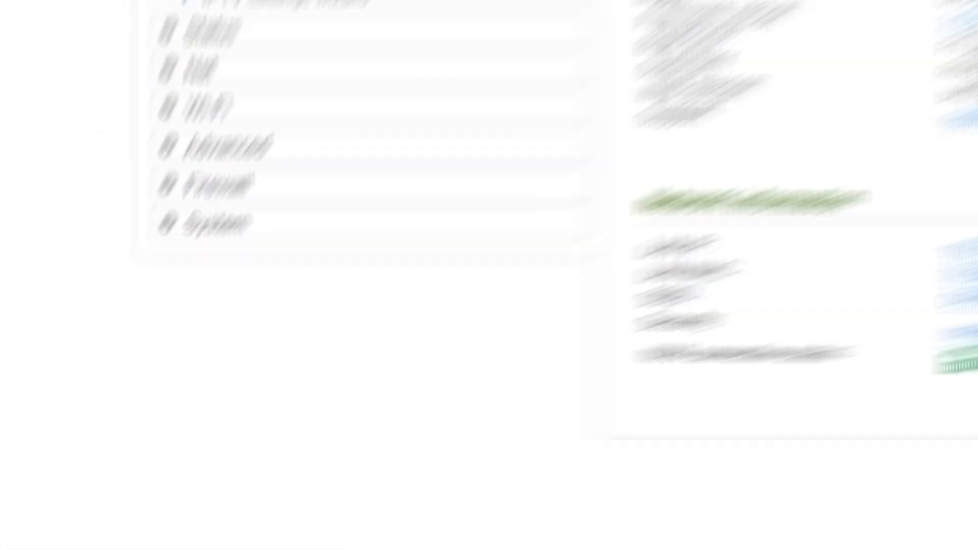
# Save the router configuration under System > Configuration, then confirm a reboot
pyautogui.click(260, 219)
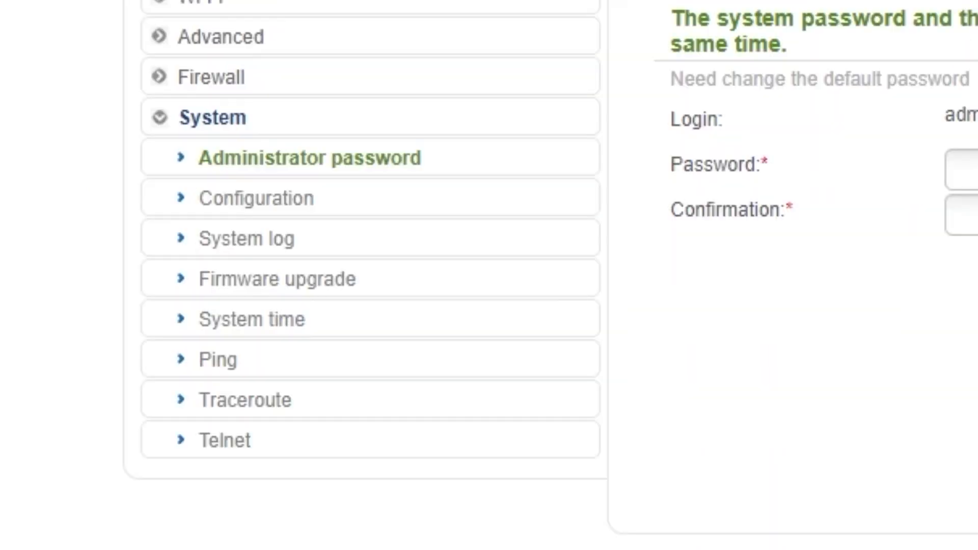
pyautogui.click(262, 203)
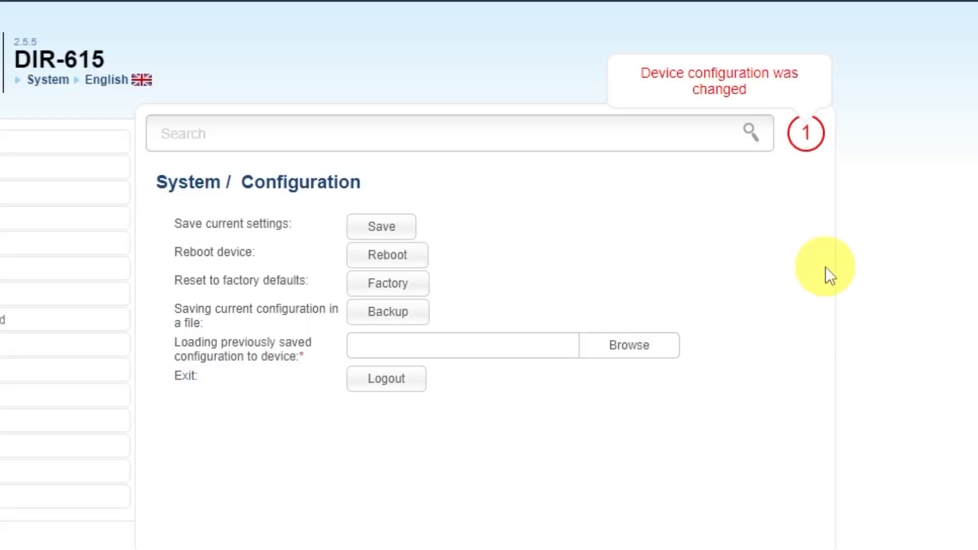
pyautogui.click(393, 226)
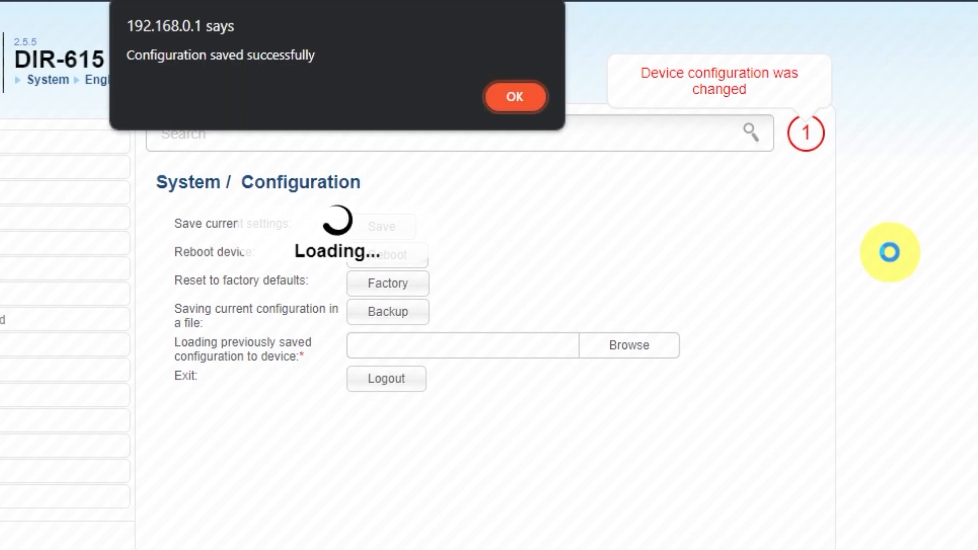
pyautogui.click(535, 111)
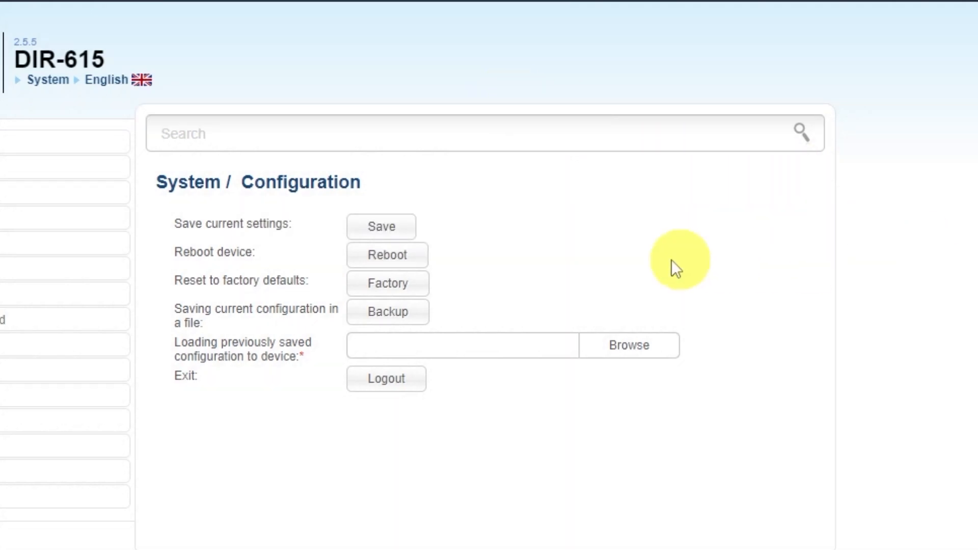
pyautogui.click(413, 259)
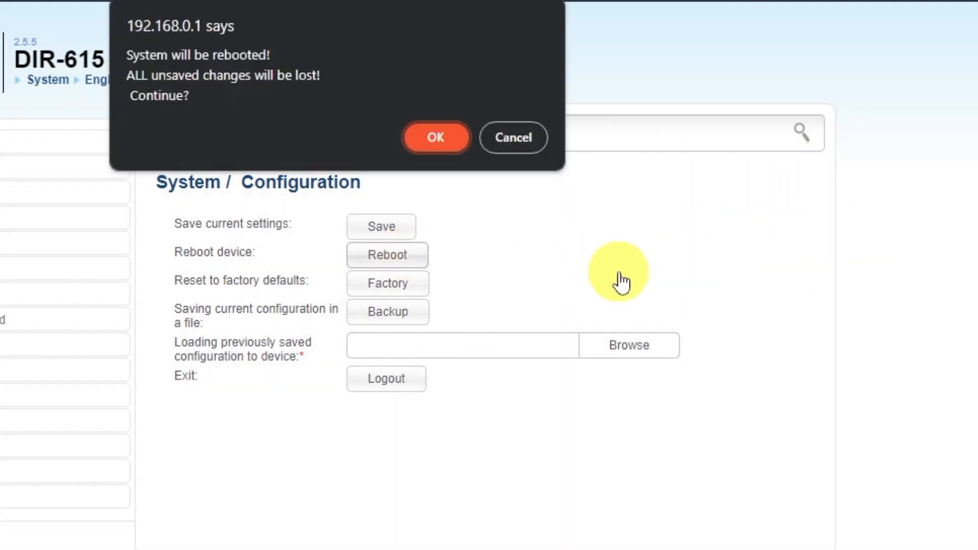
pyautogui.click(427, 139)
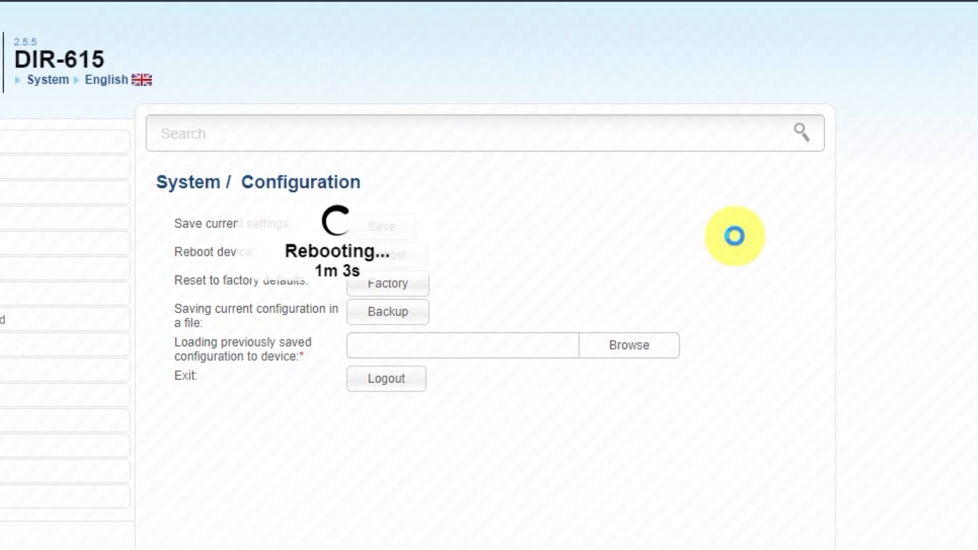